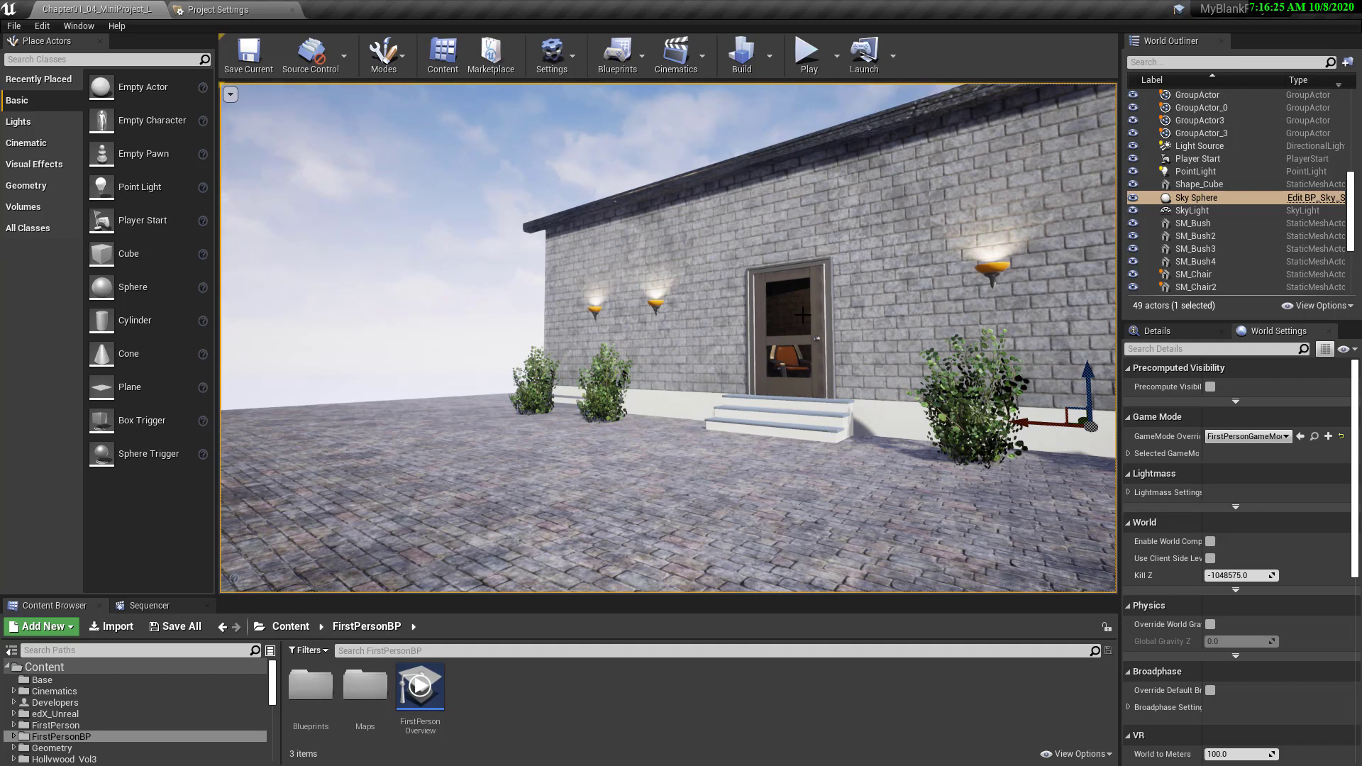
# Select the door, go fullscreen, capture and save the building's doorway area, then restore the editor.
pyautogui.click(802, 314)
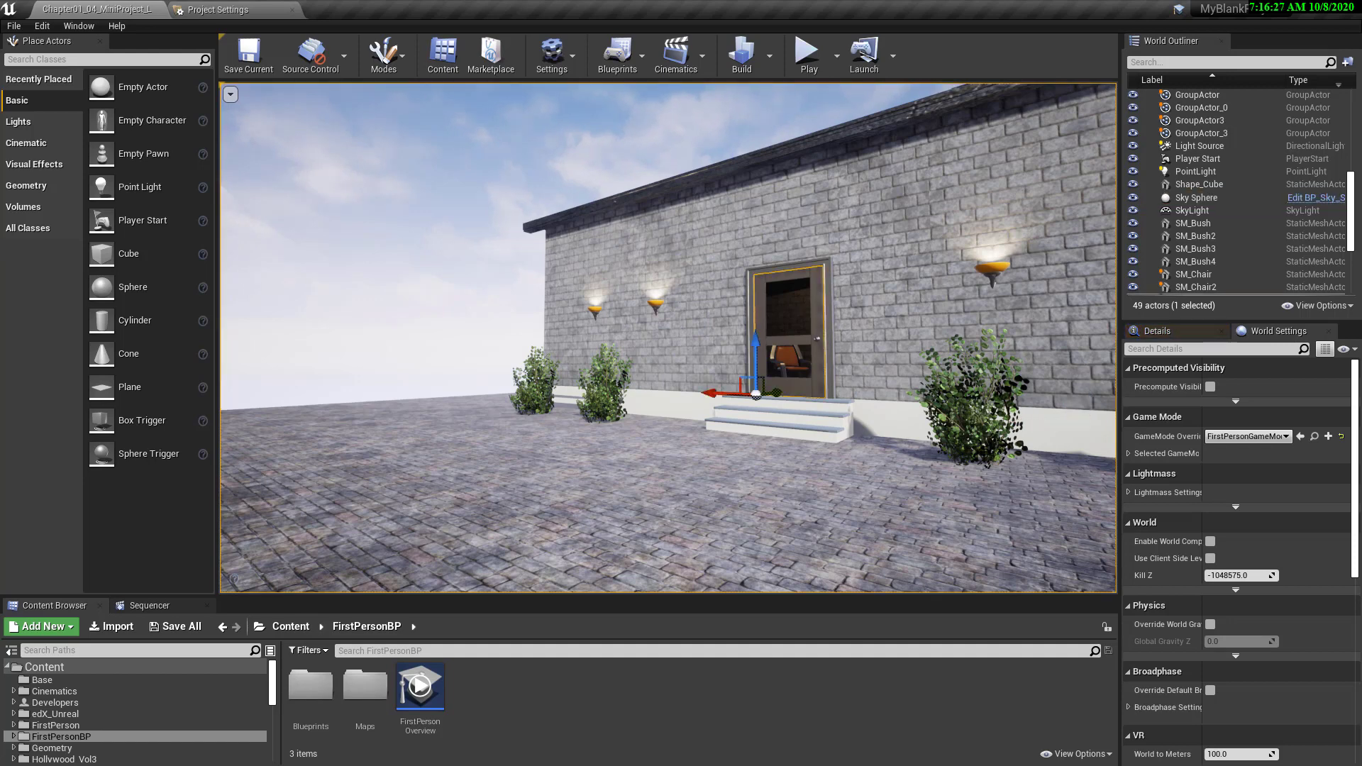
pyautogui.press('F11')
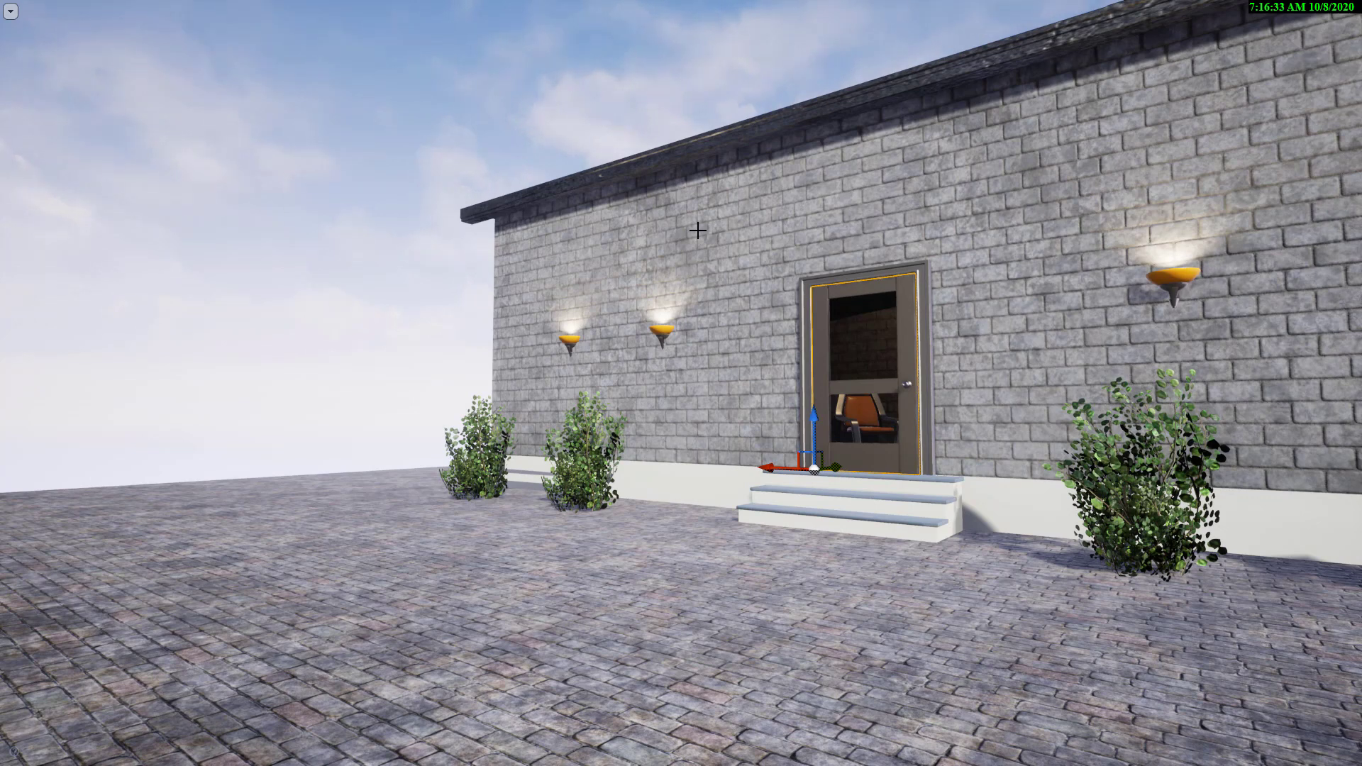
pyautogui.press('Print')
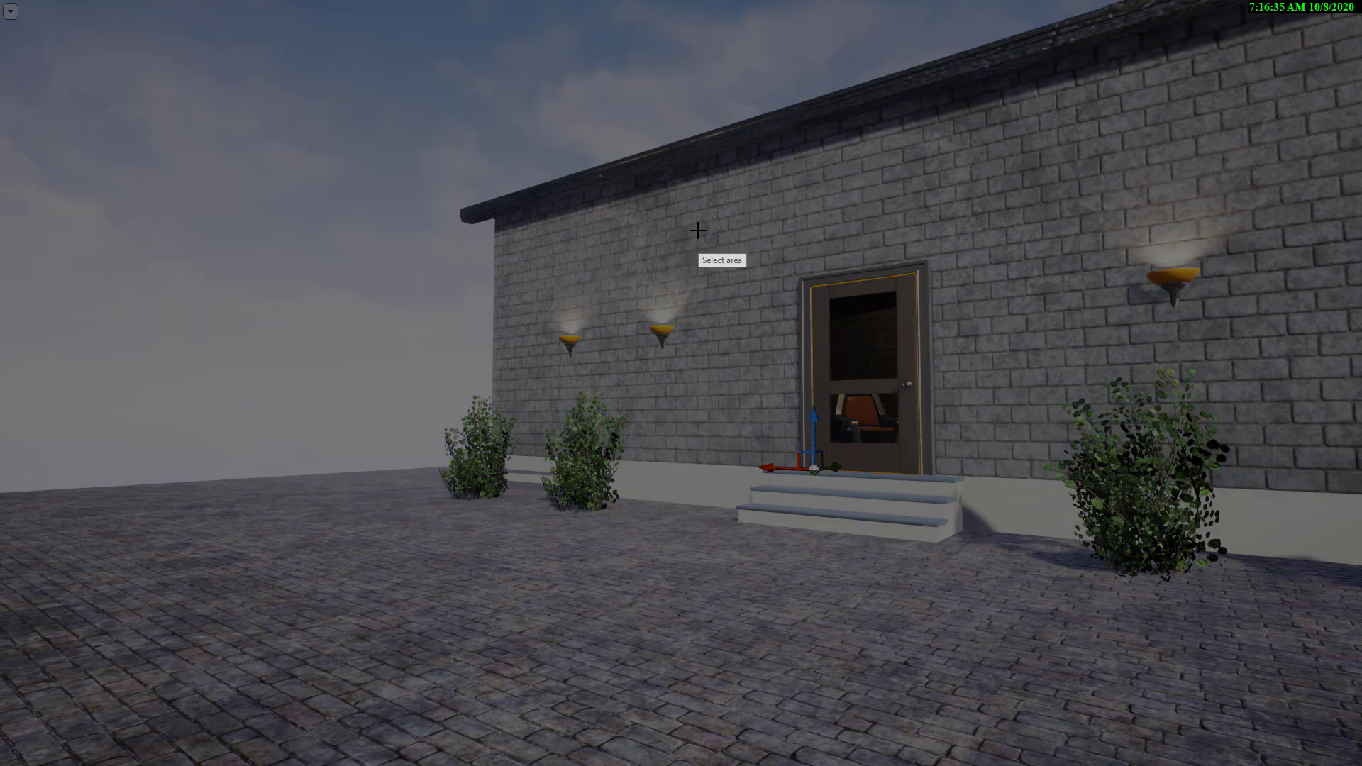
pyautogui.moveTo(274, 28); pyautogui.dragTo(1121, 732)
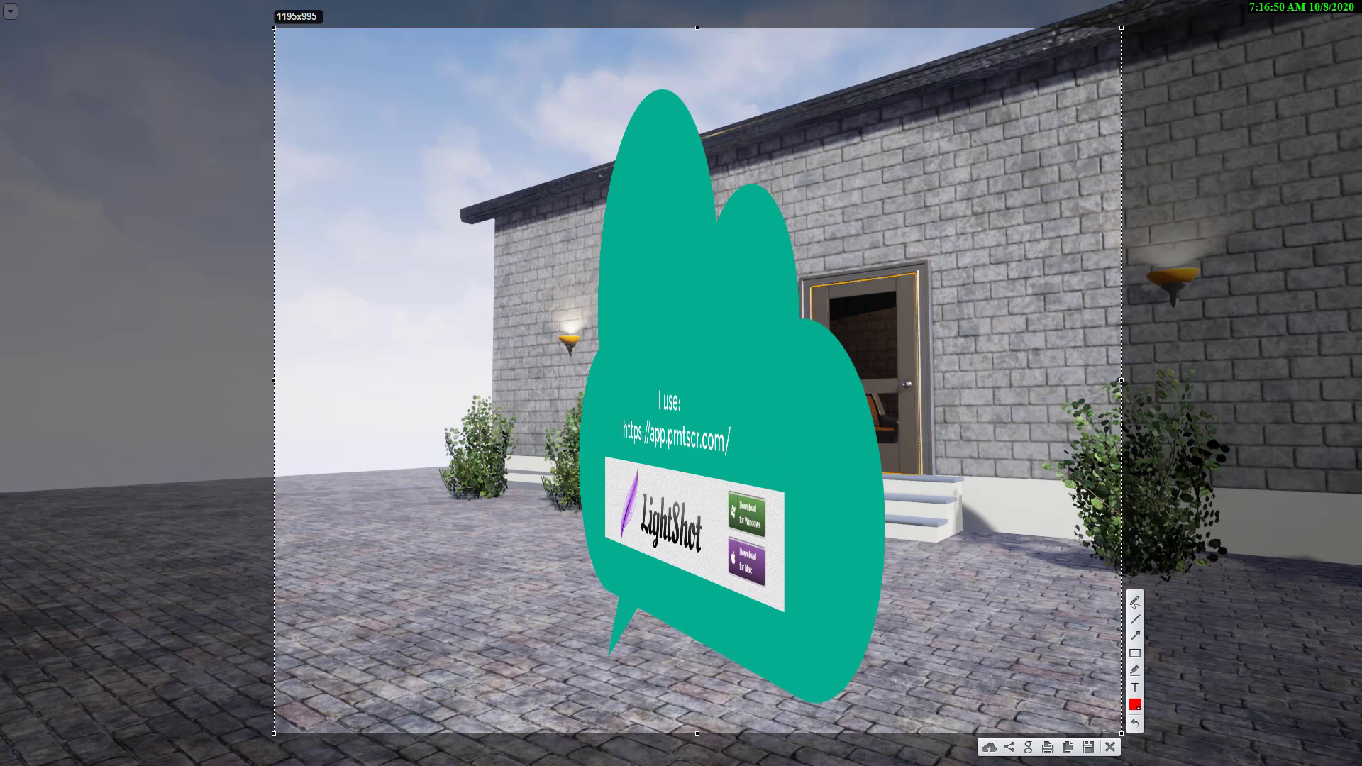
pyautogui.press('Escape')
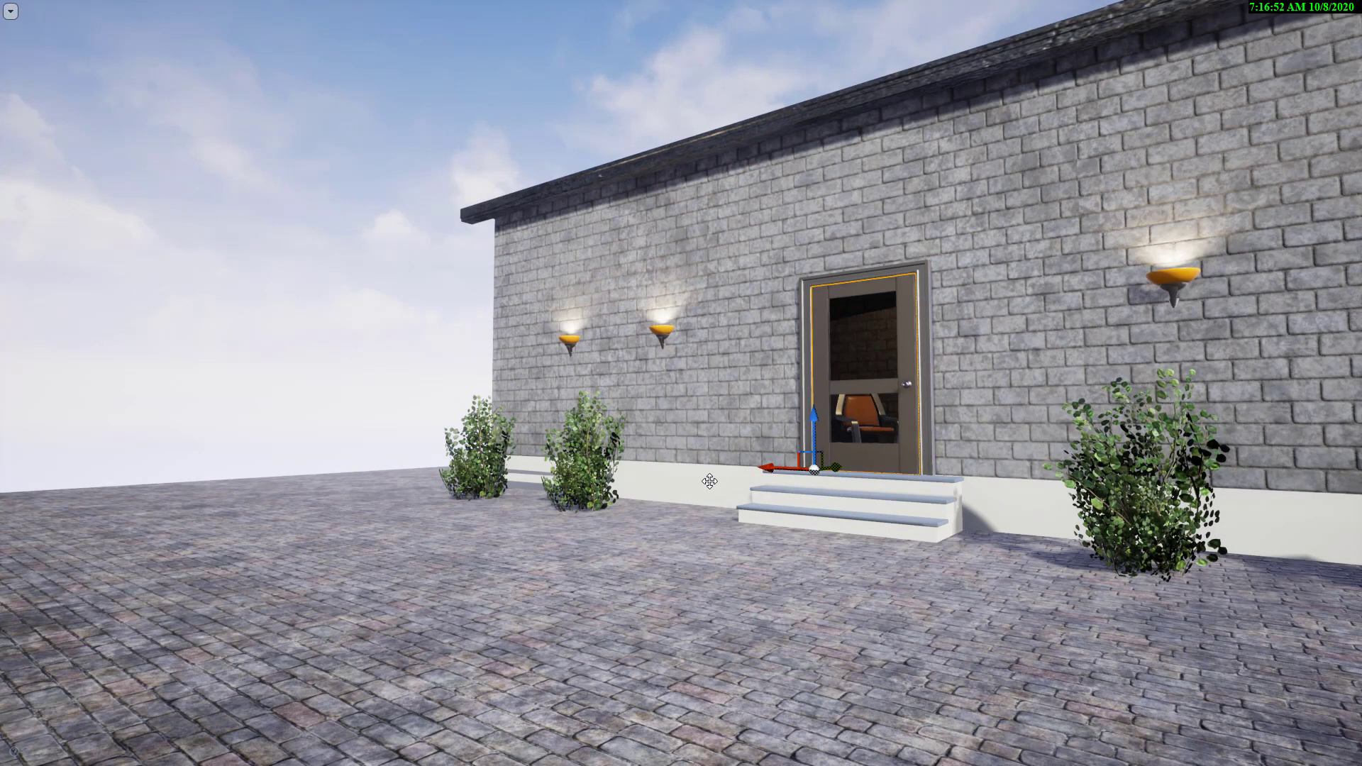
pyautogui.press('F11')
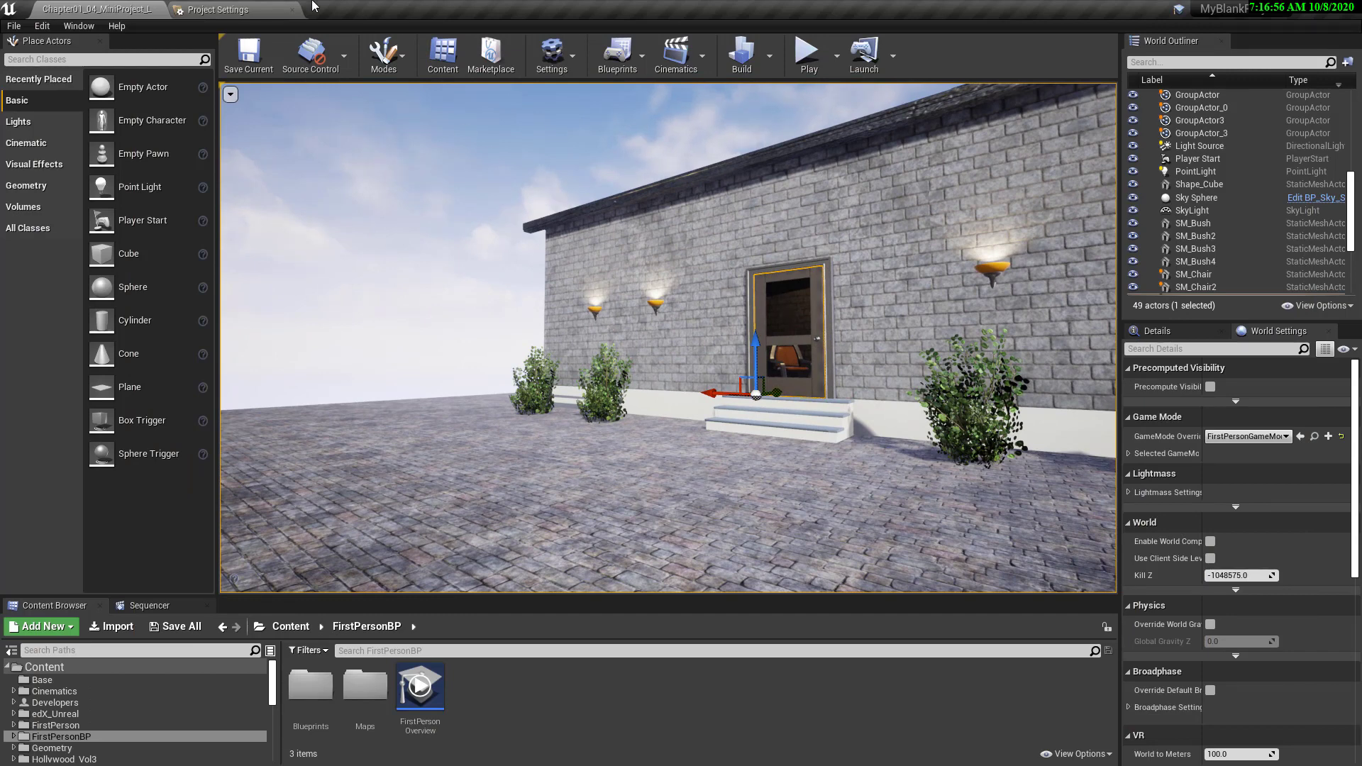
# Switch to the Project Settings tab.
pyautogui.click(232, 10)
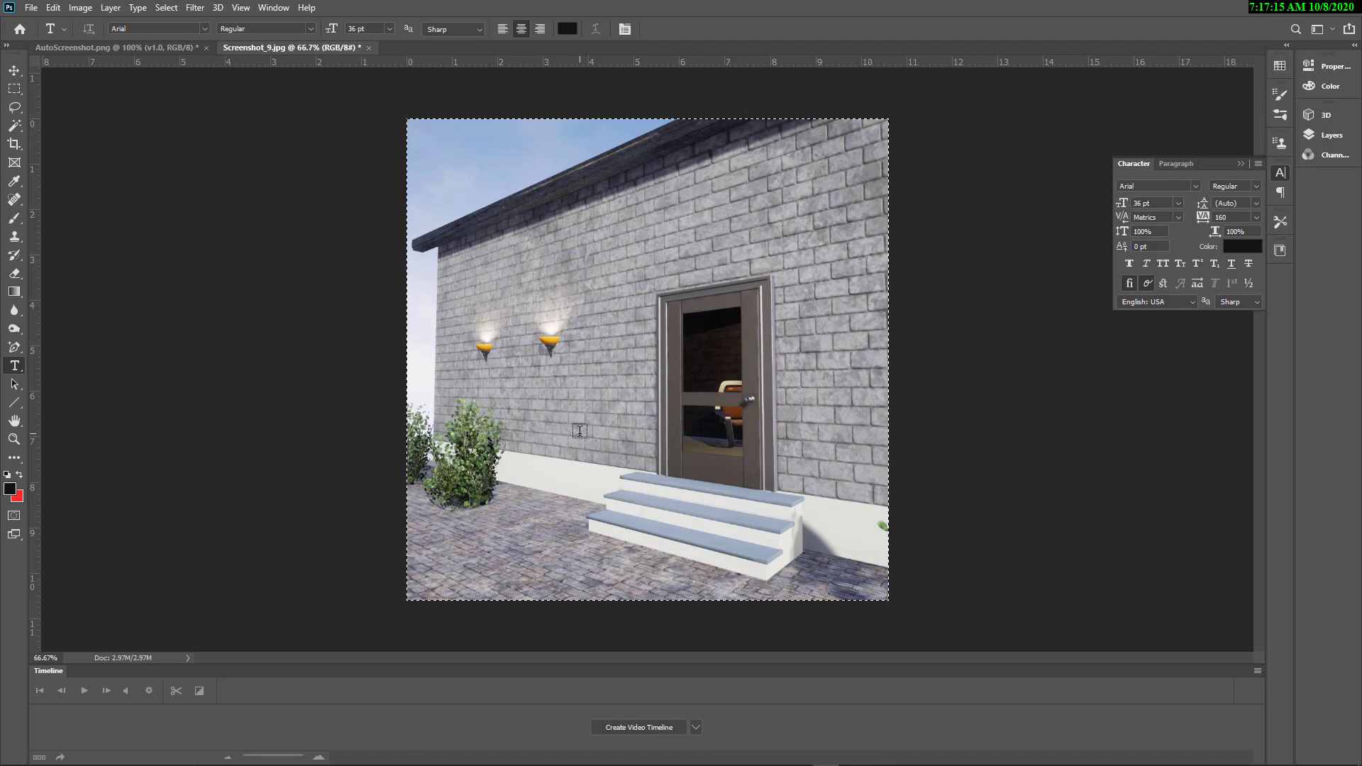
# In Image Size, enter width 192, height 192 and resolution 72, then apply.
pyautogui.hotkey('ctrl', 'alt', 'i')
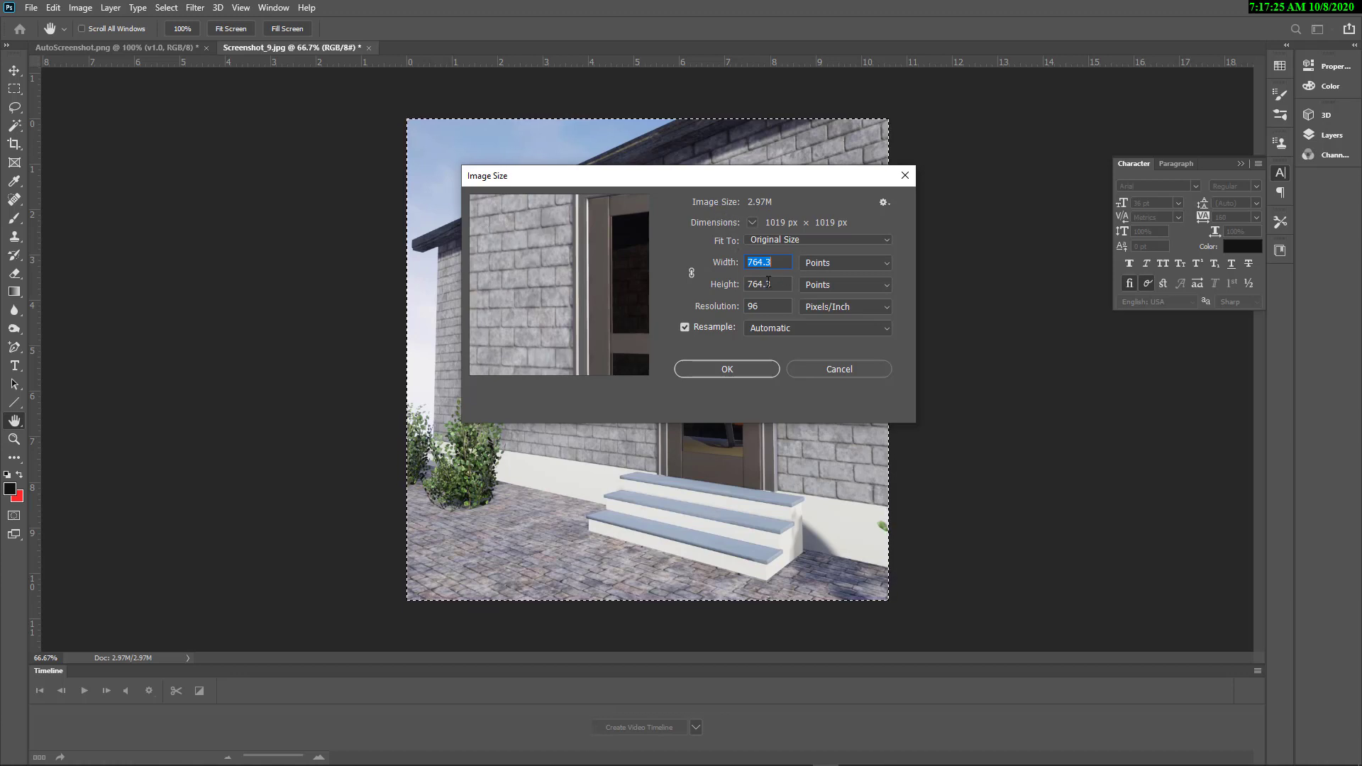
pyautogui.write('192')
pyautogui.press('Tab')
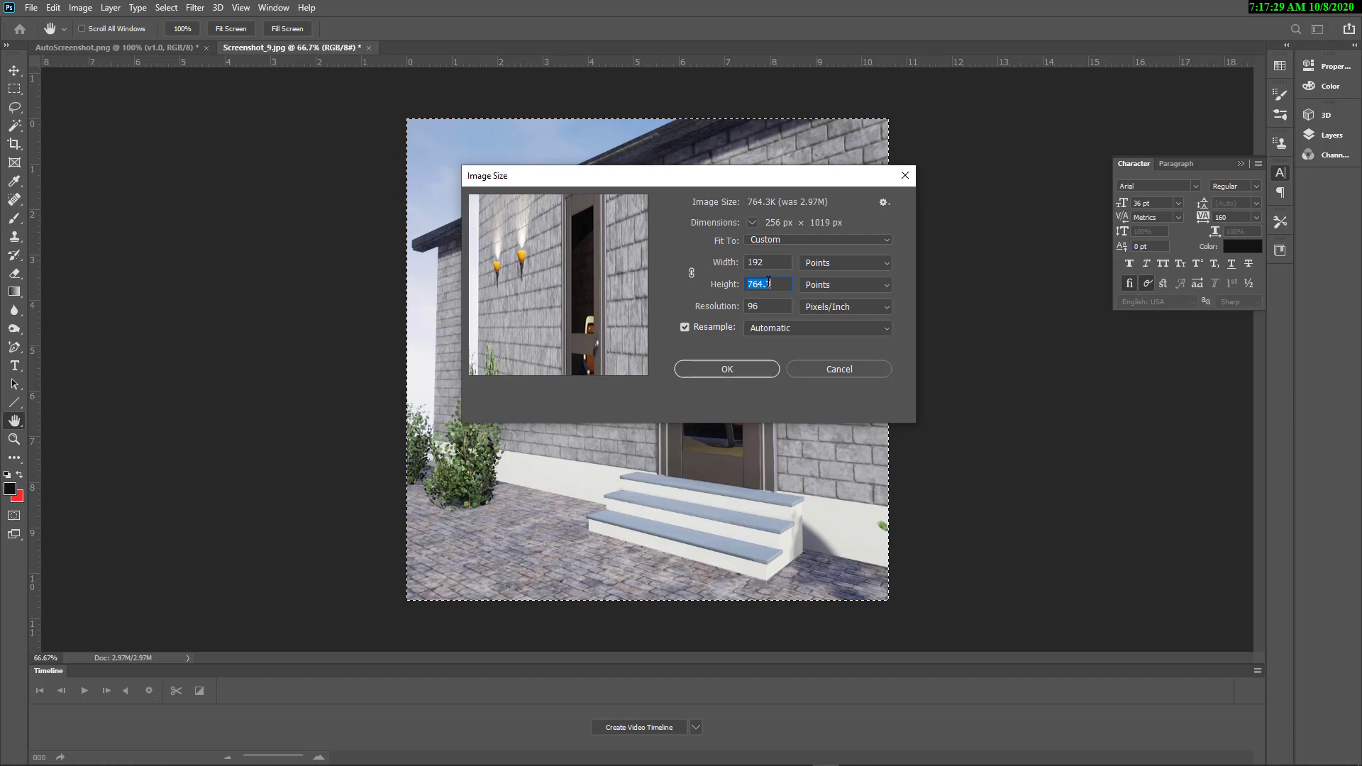
pyautogui.write('192')
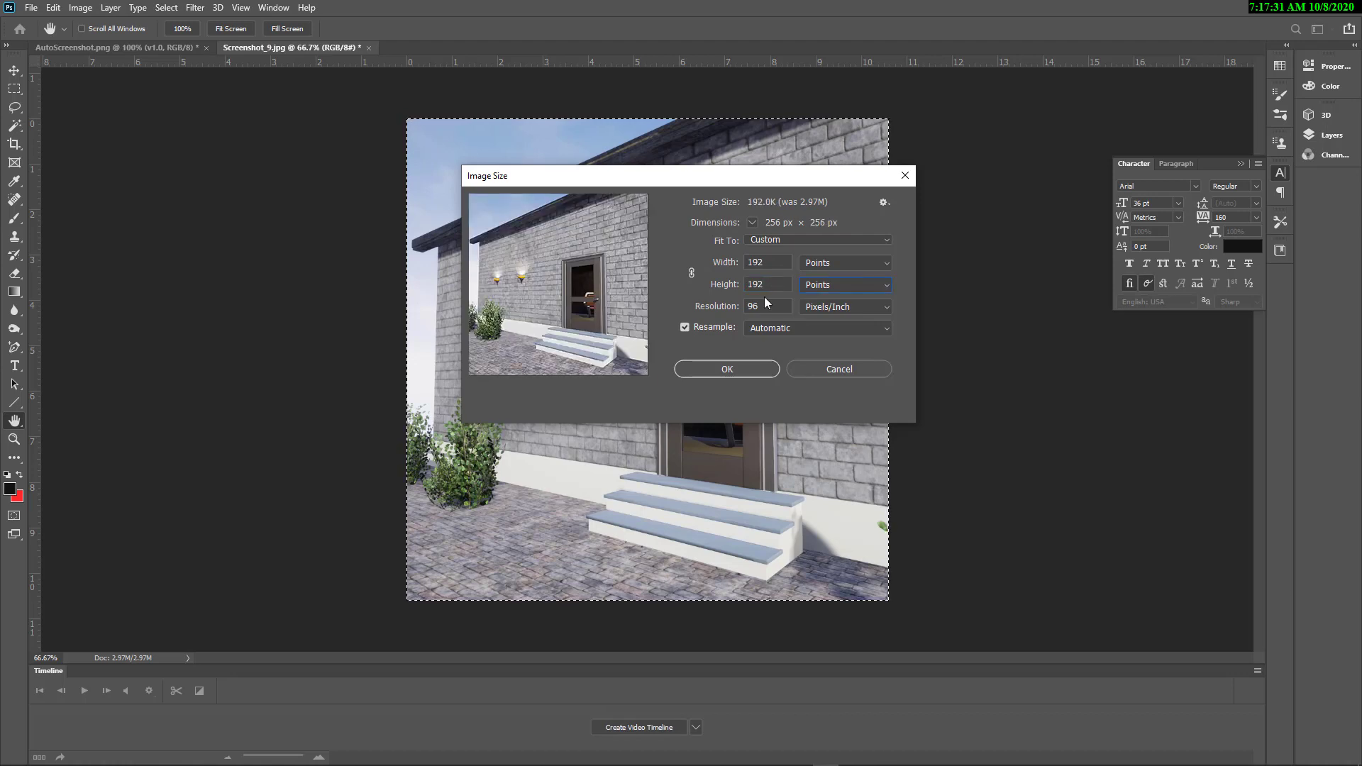
pyautogui.doubleClick(760, 311)
pyautogui.write('72')
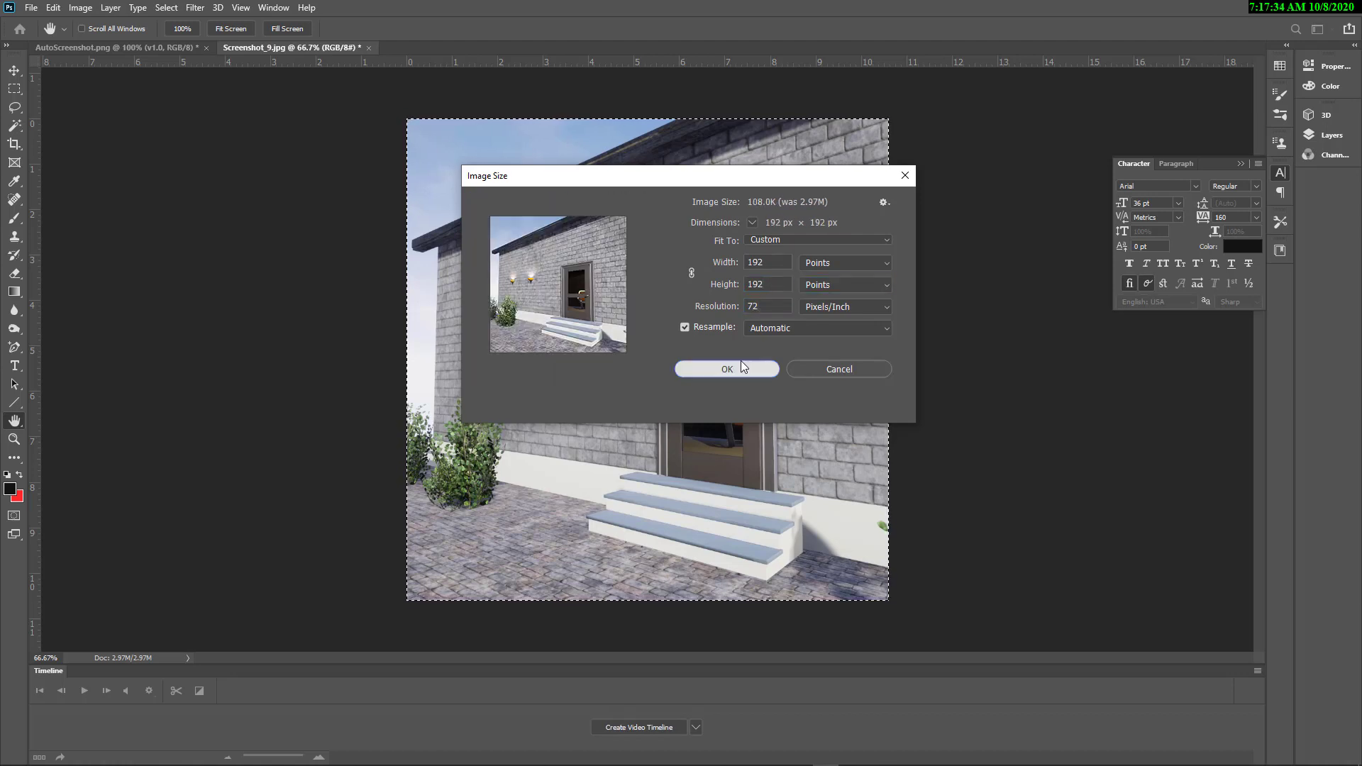
pyautogui.click(738, 369)
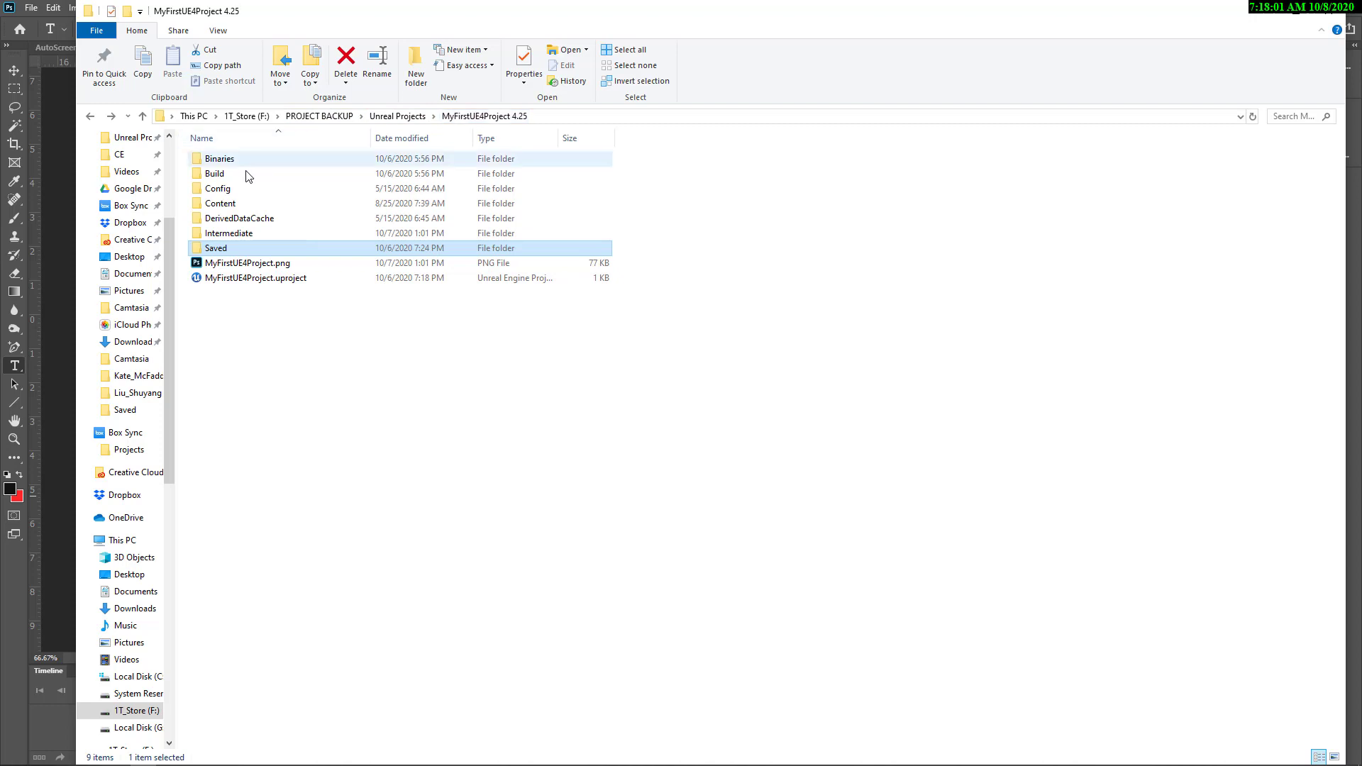
# Open the project's Saved folder.
pyautogui.doubleClick(216, 249)
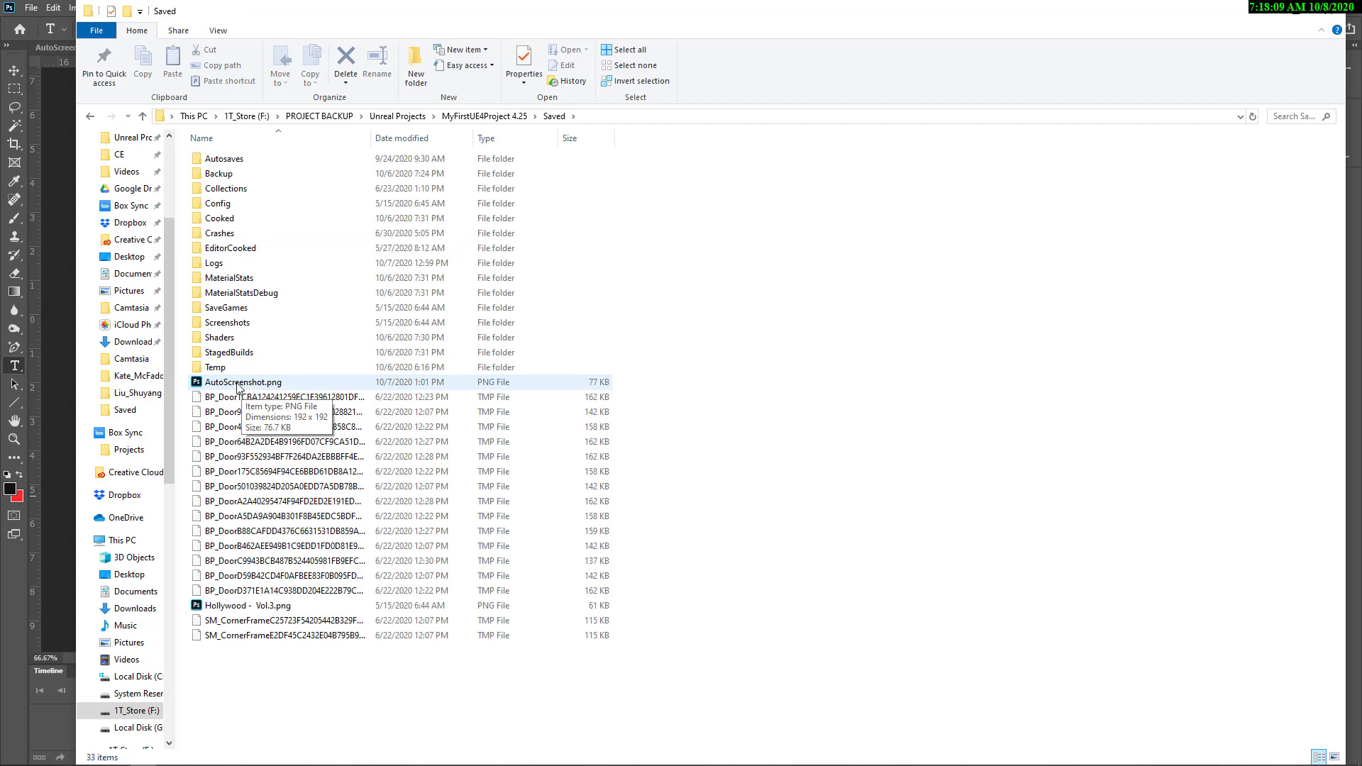
# Check AutoScreenshot.png's size is 192 × 192 without changes, then flip to Screenshot_9.jpg and back.
pyautogui.click(59, 393)
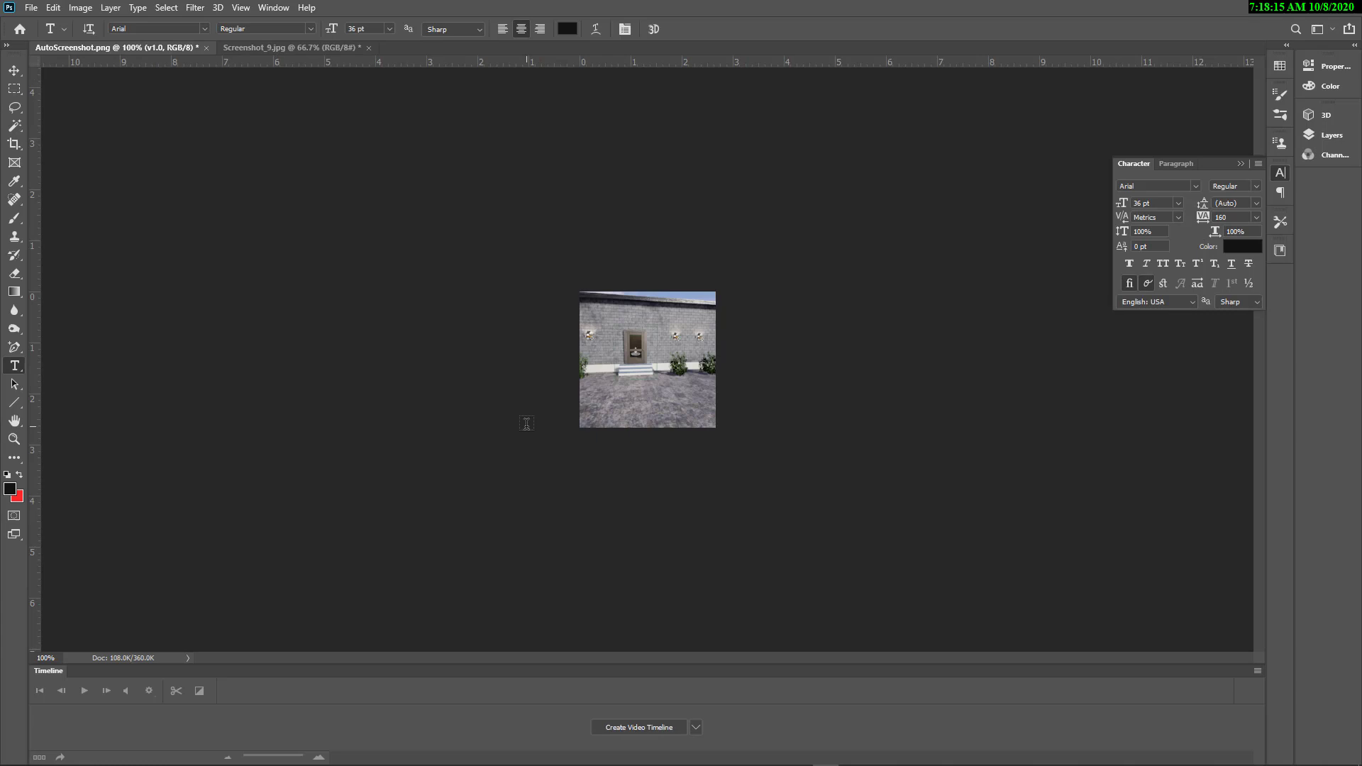
pyautogui.hotkey('ctrl', 'alt', 'i')
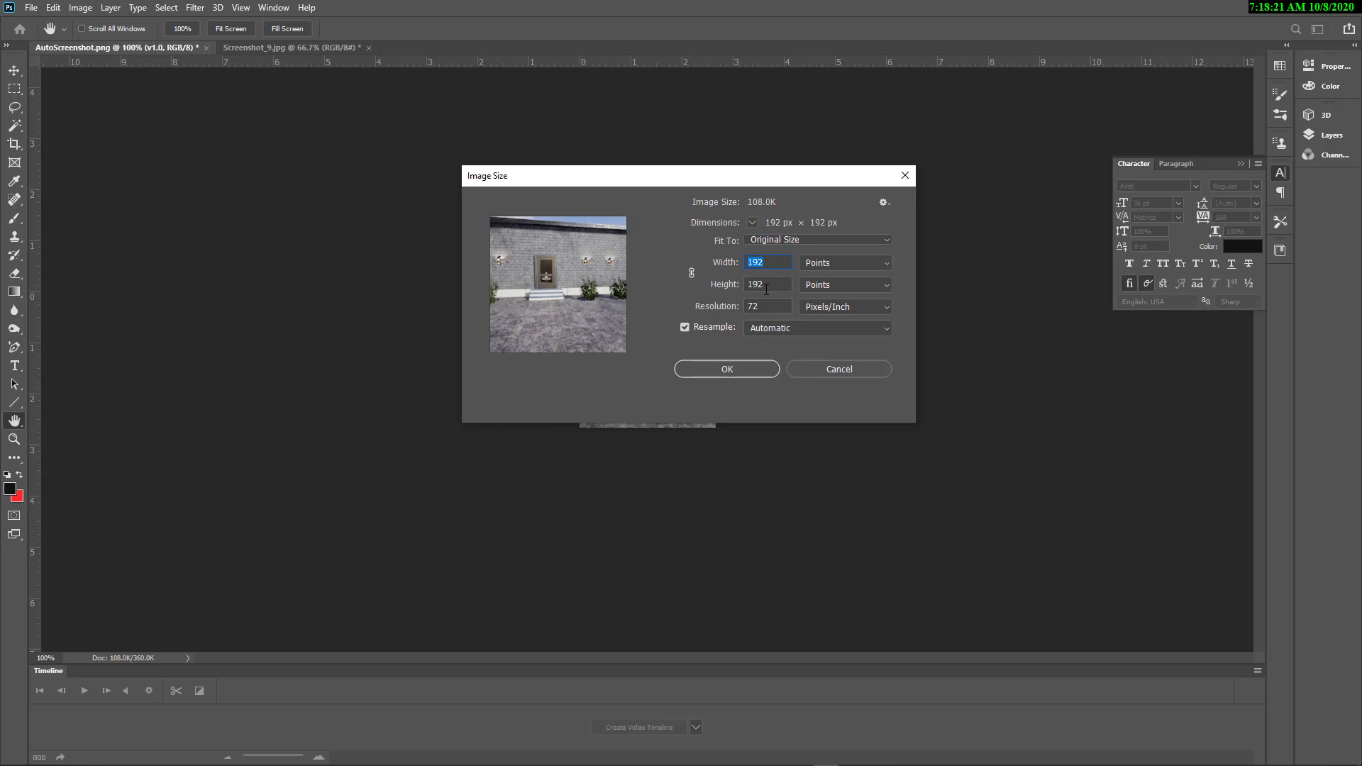
pyautogui.click(822, 369)
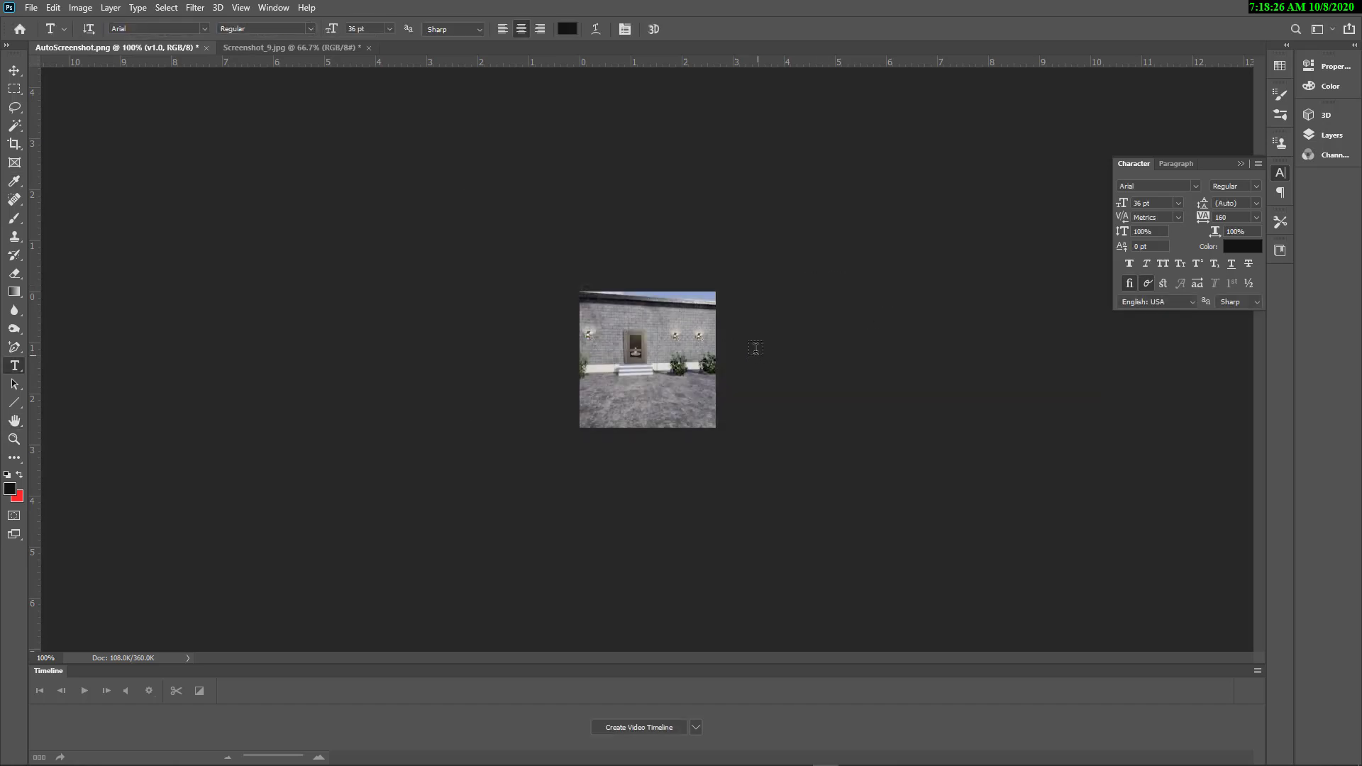
pyautogui.click(264, 48)
pyautogui.click(114, 48)
# Paste the building screenshot as Layer 3 and drag it below the first v1.0 text layer.
pyautogui.hotkey('ctrl', 'v')
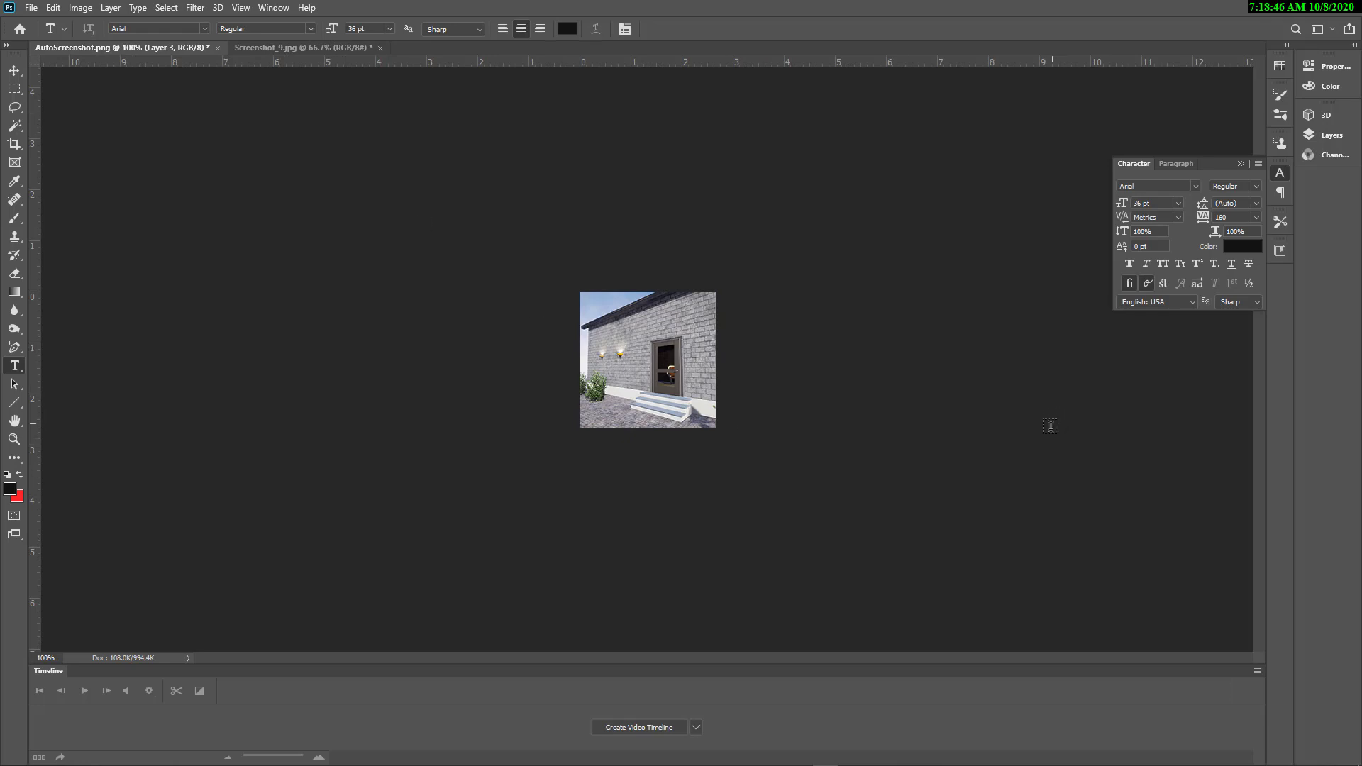
pyautogui.click(1317, 132)
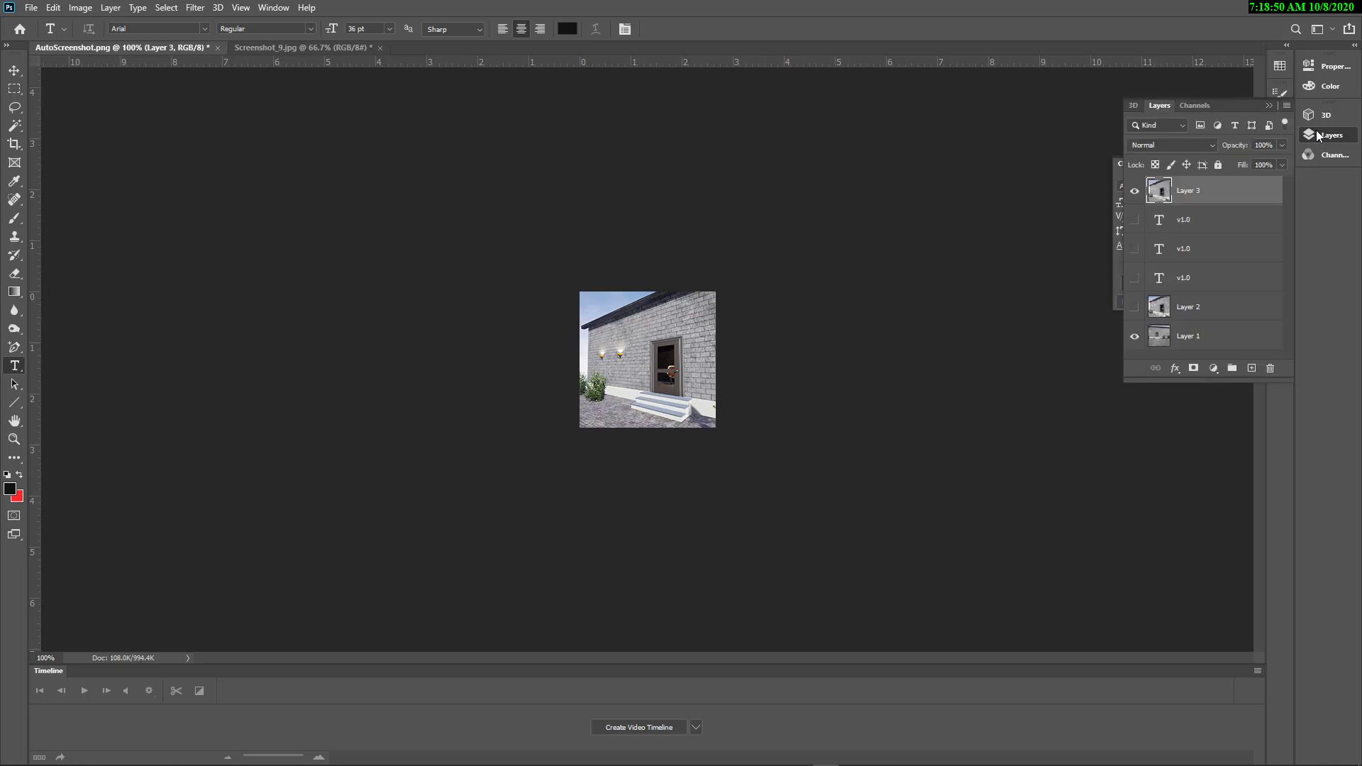
pyautogui.moveTo(1194, 192); pyautogui.dragTo(1181, 283)
# Make the second v1.0 text layer visible and move the label up near the top.
pyautogui.click(1135, 220)
pyautogui.press('v')
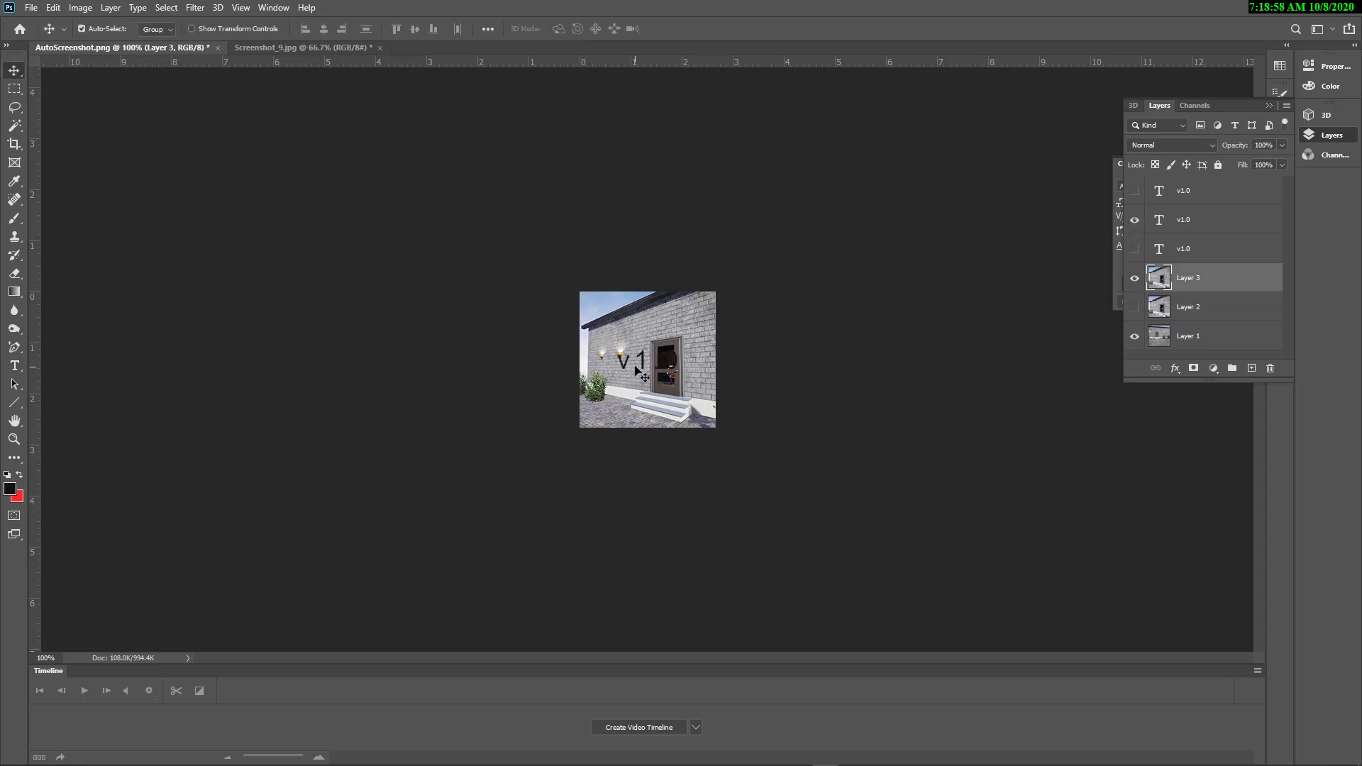
pyautogui.click(1157, 226)
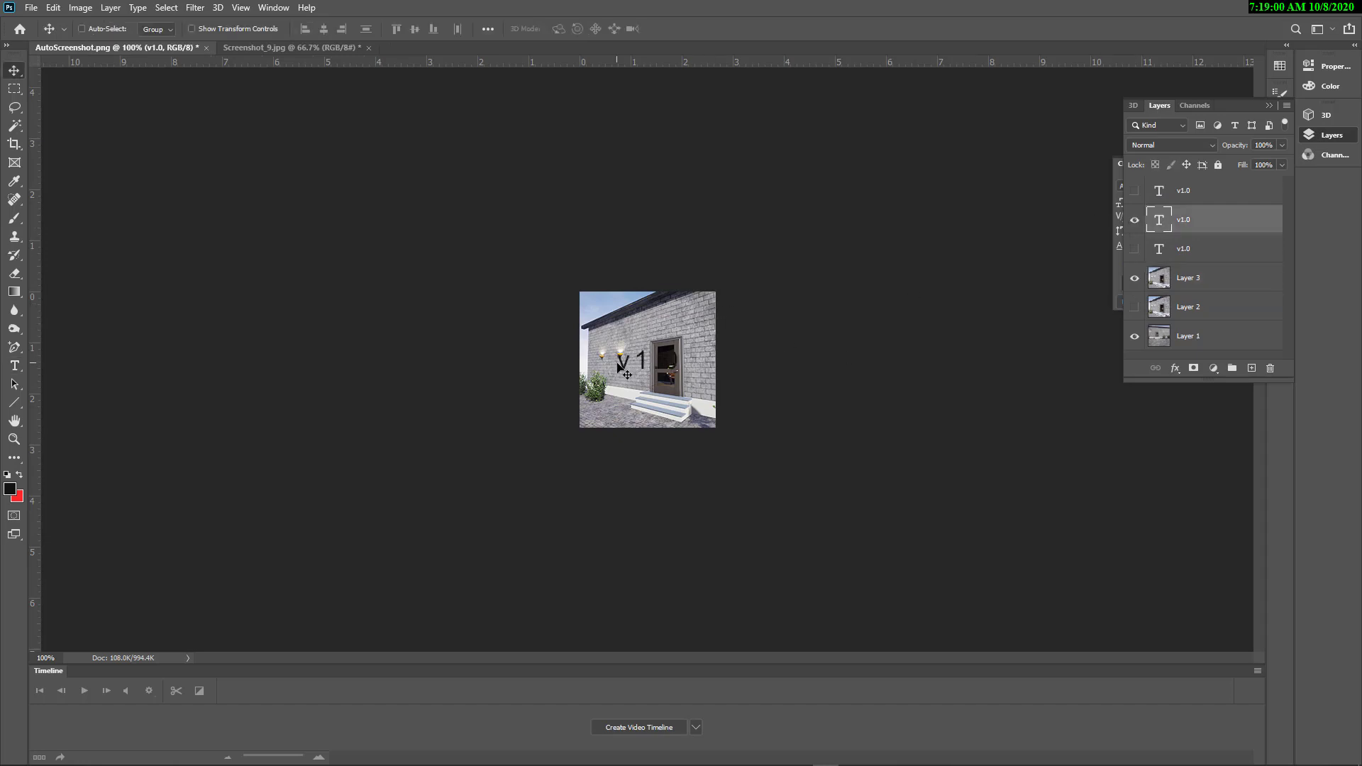
pyautogui.moveTo(623, 366); pyautogui.dragTo(623, 333)
# Flatten the image, discarding hidden layers.
pyautogui.click(110, 8)
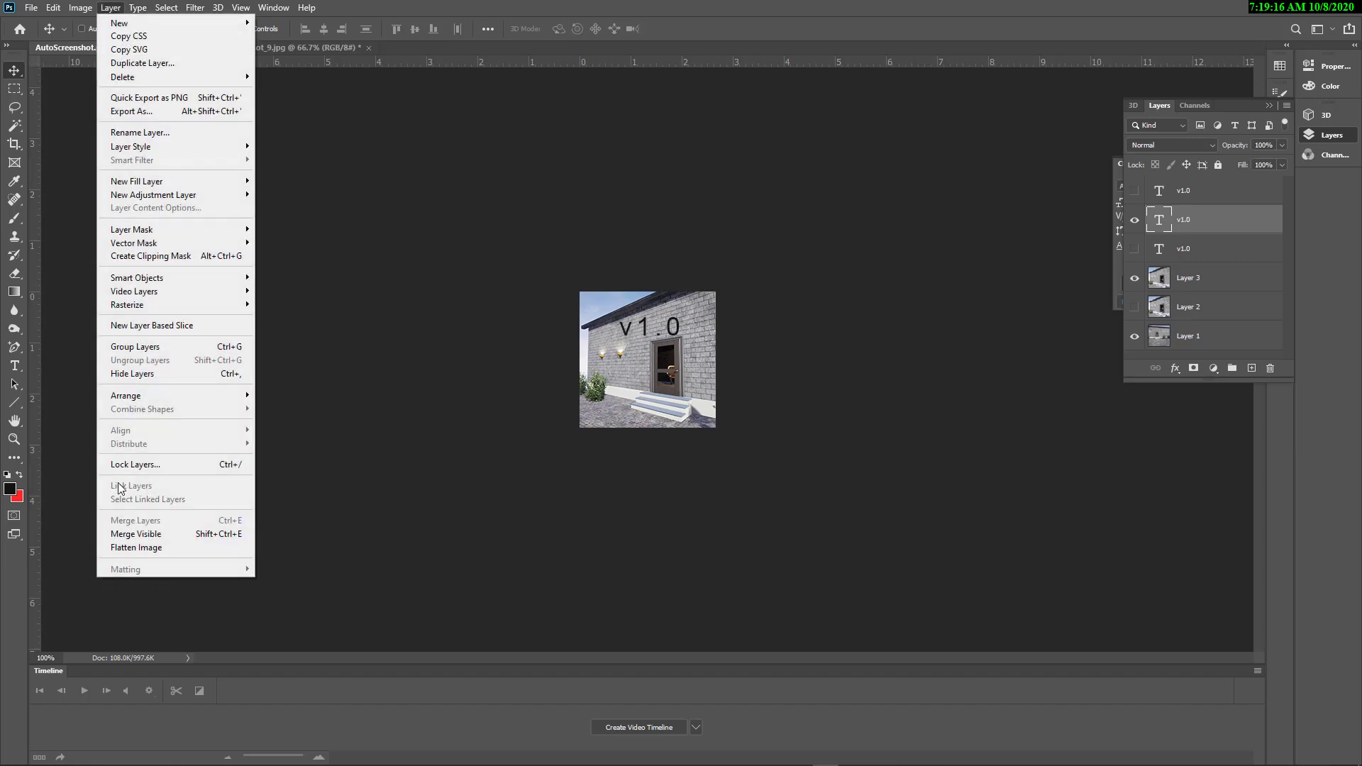
pyautogui.click(127, 547)
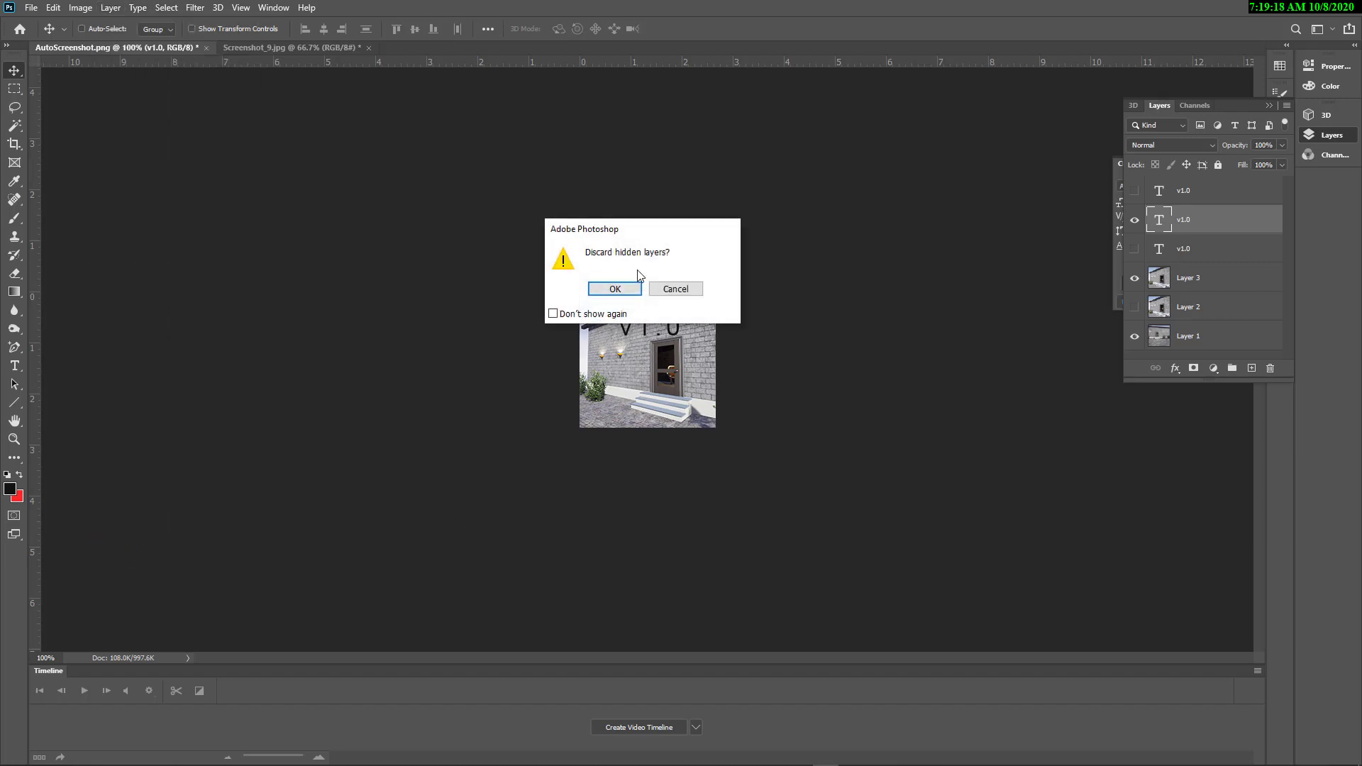
pyautogui.click(615, 289)
# Save as PNG over MyFirstUE4Project.png, then quit Photoshop without saving Screenshot_9.jpg.
pyautogui.hotkey('ctrl', 's')
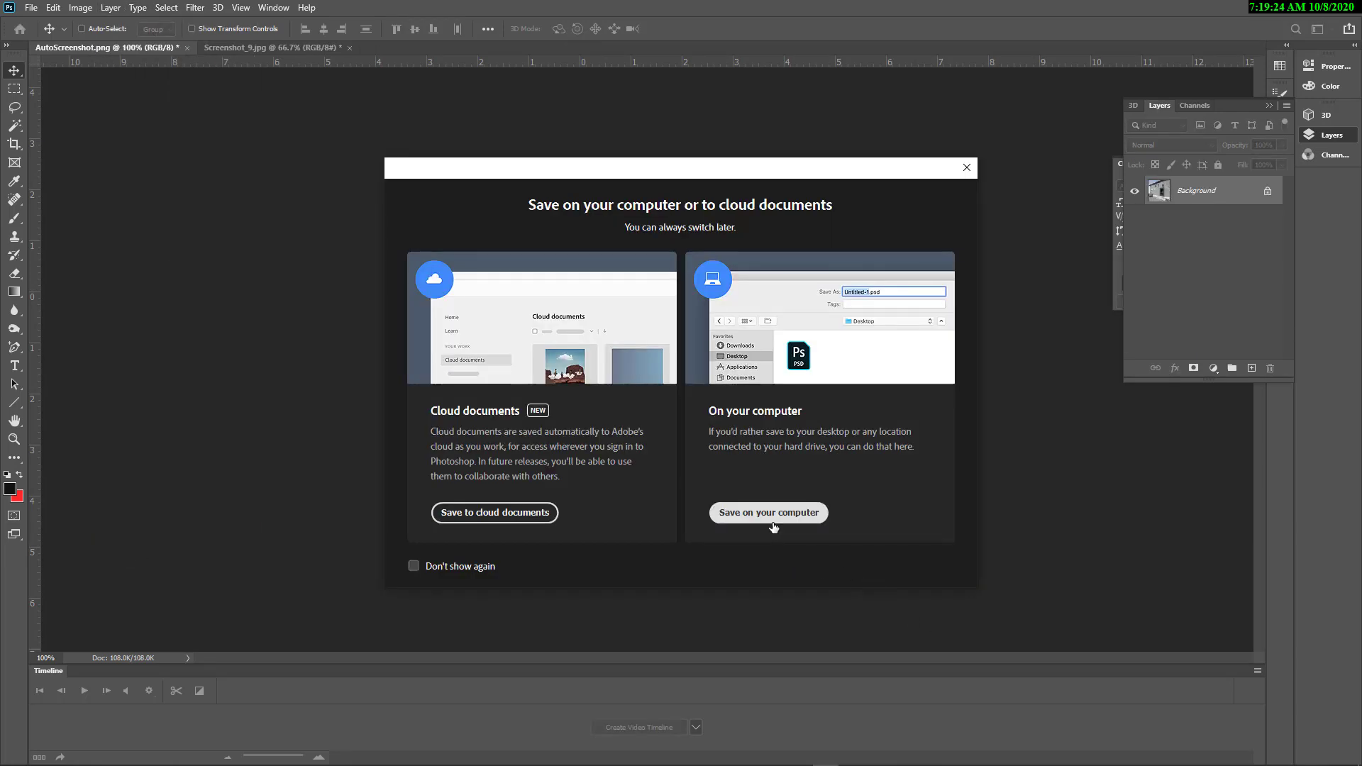
pyautogui.click(771, 520)
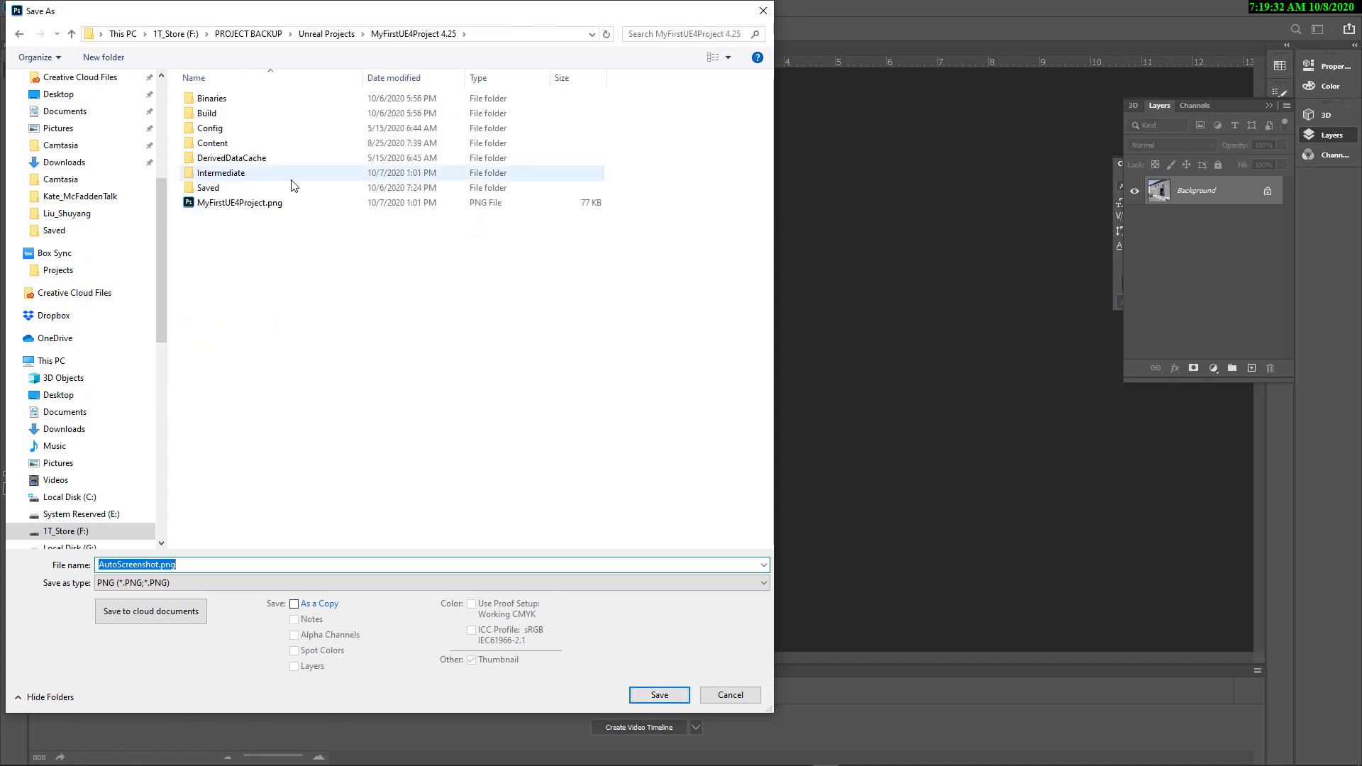
pyautogui.click(238, 204)
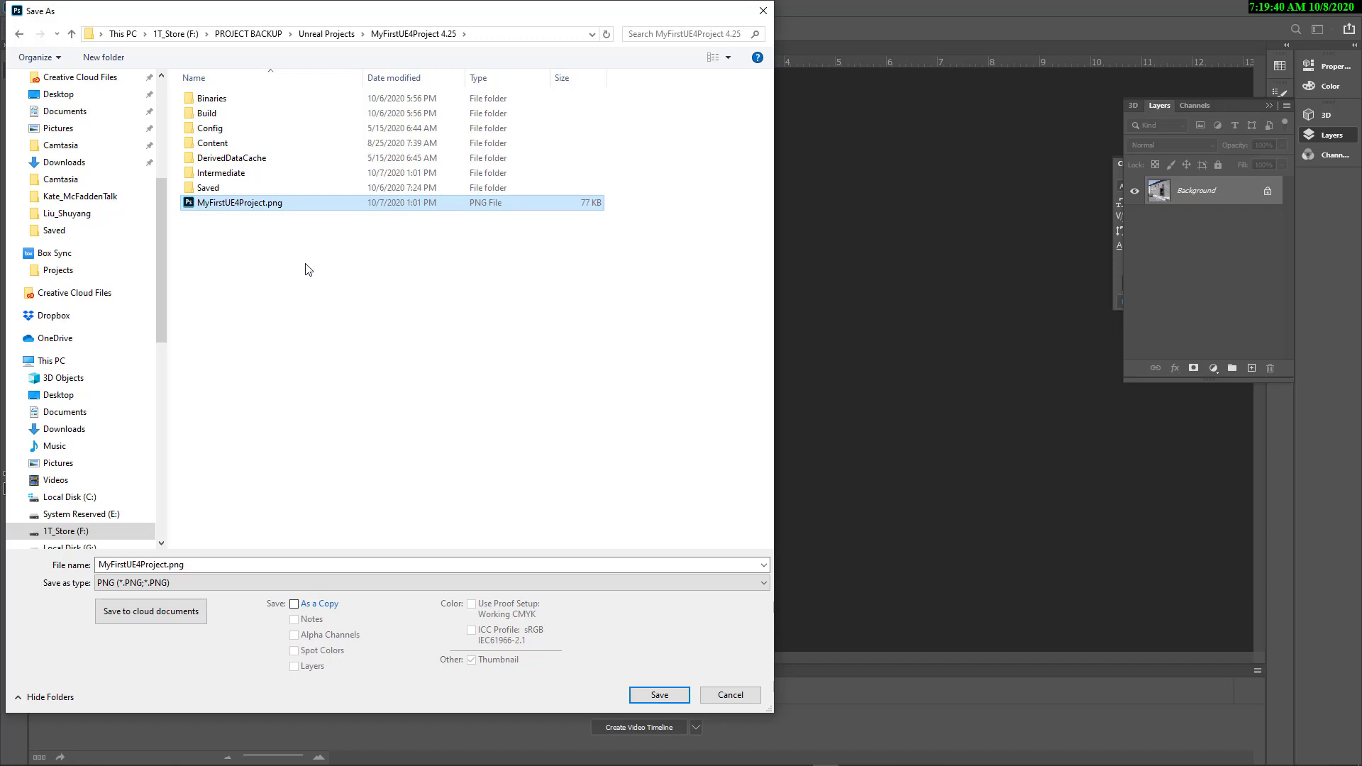
pyautogui.click(659, 695)
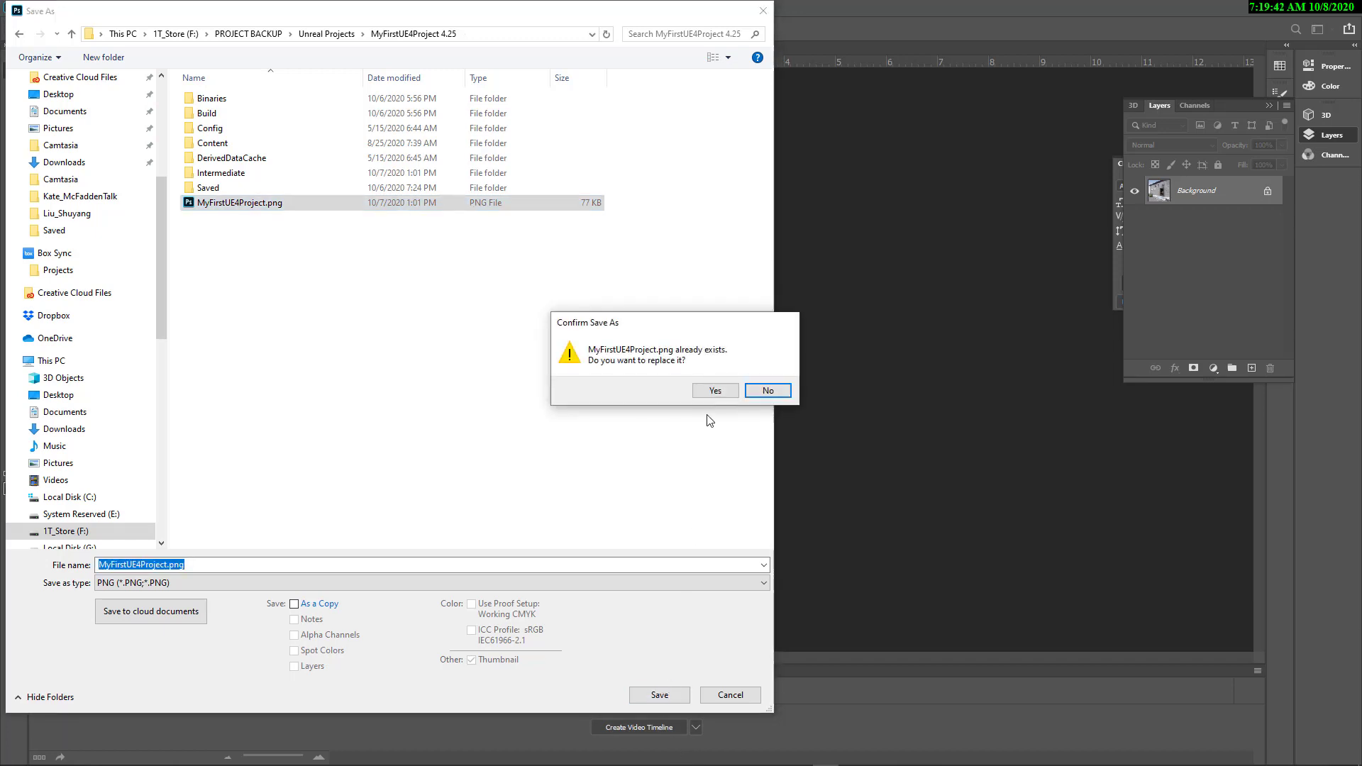
pyautogui.click(715, 390)
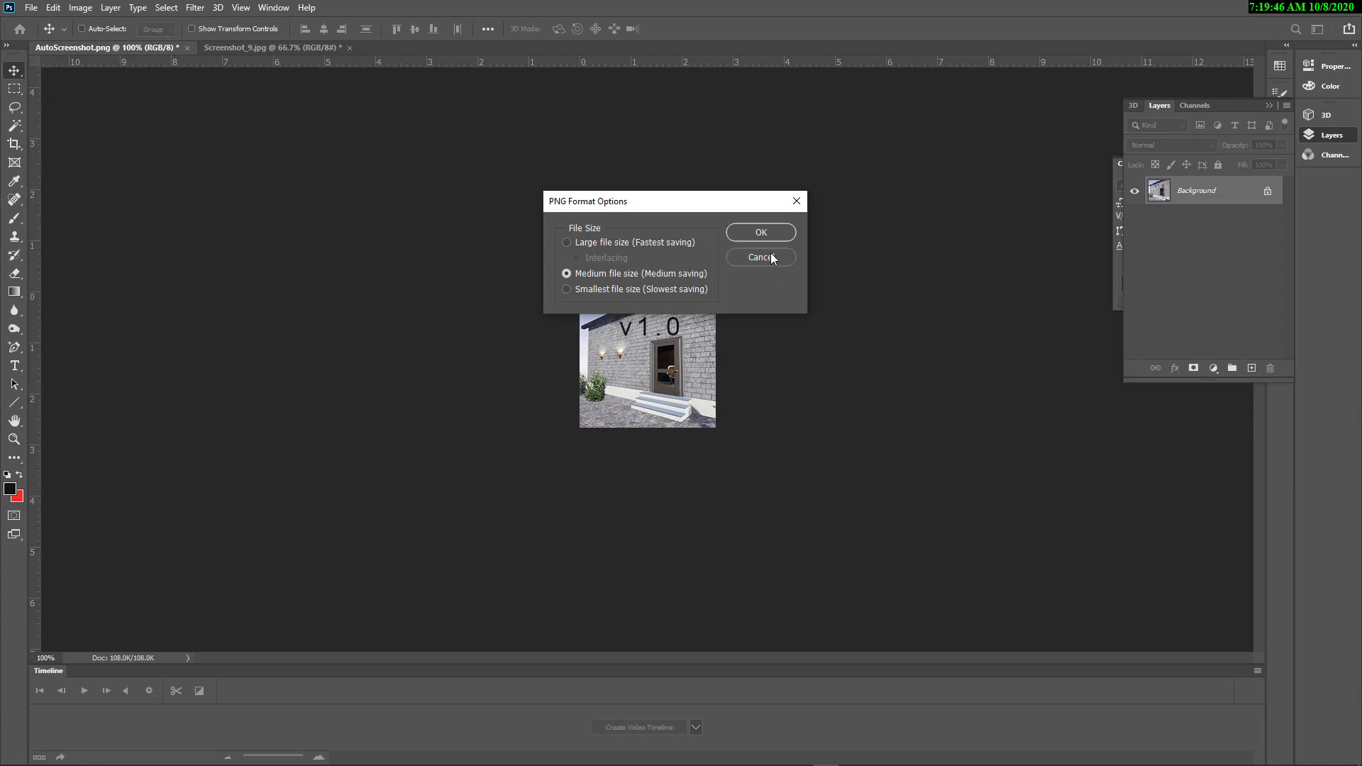
pyautogui.click(769, 236)
pyautogui.hotkey('ctrl', 'q')
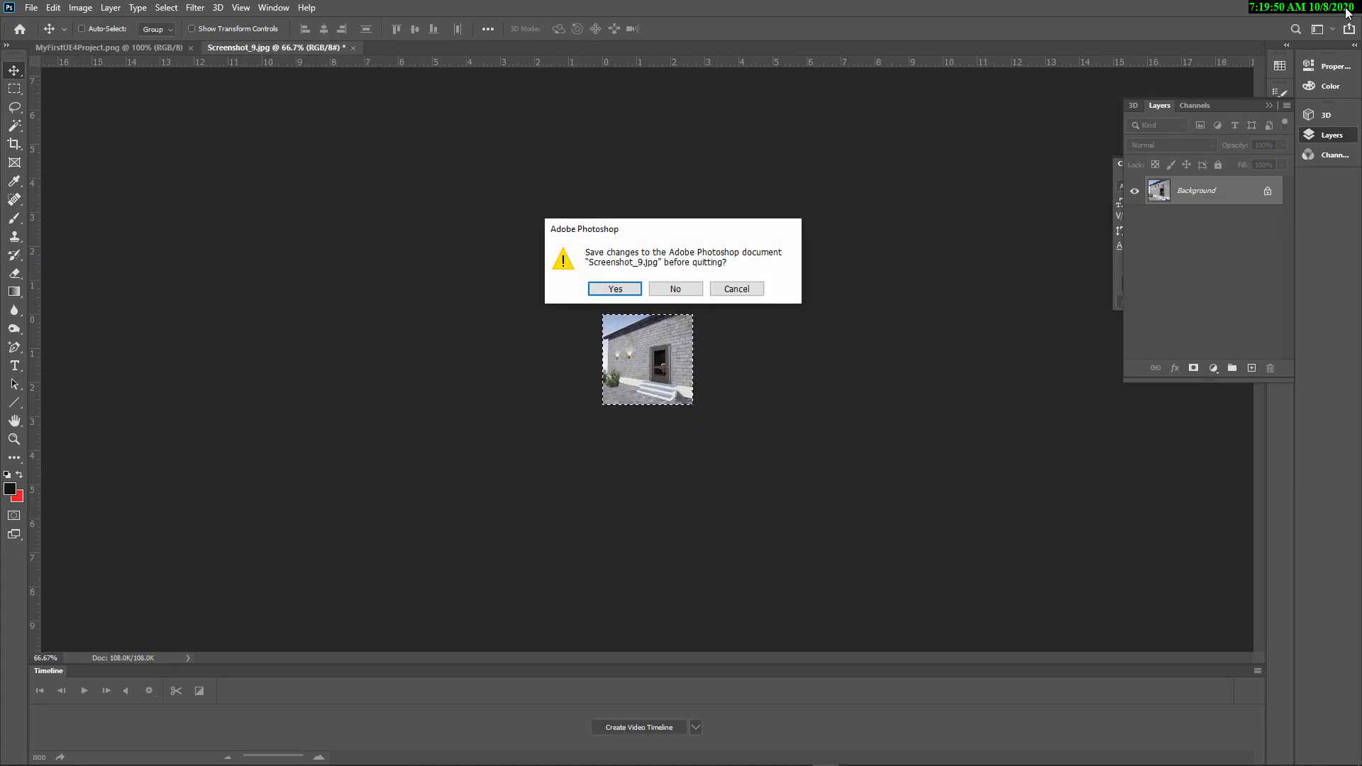
pyautogui.click(679, 287)
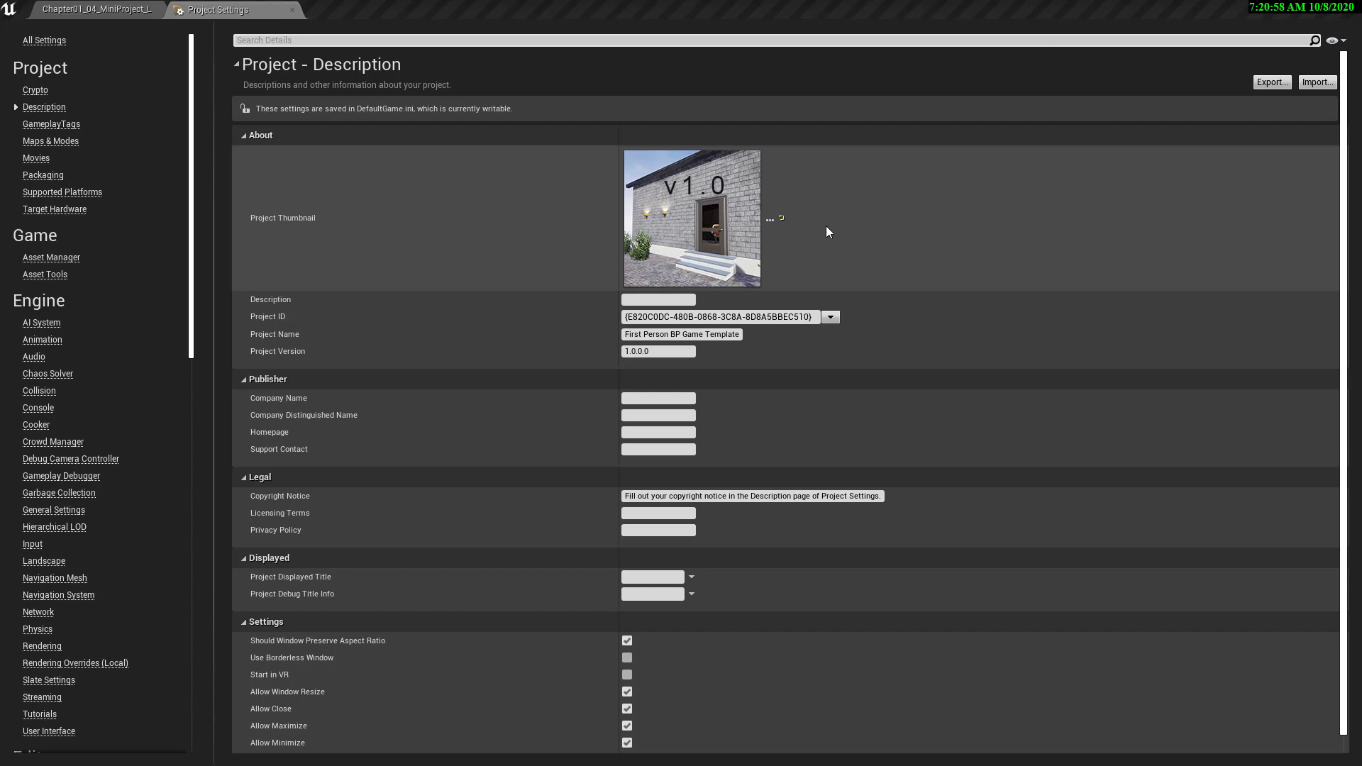
# Open the thumbnail's browse dialog and cancel it, leaving the new v1.0 thumbnail in place.
pyautogui.click(768, 219)
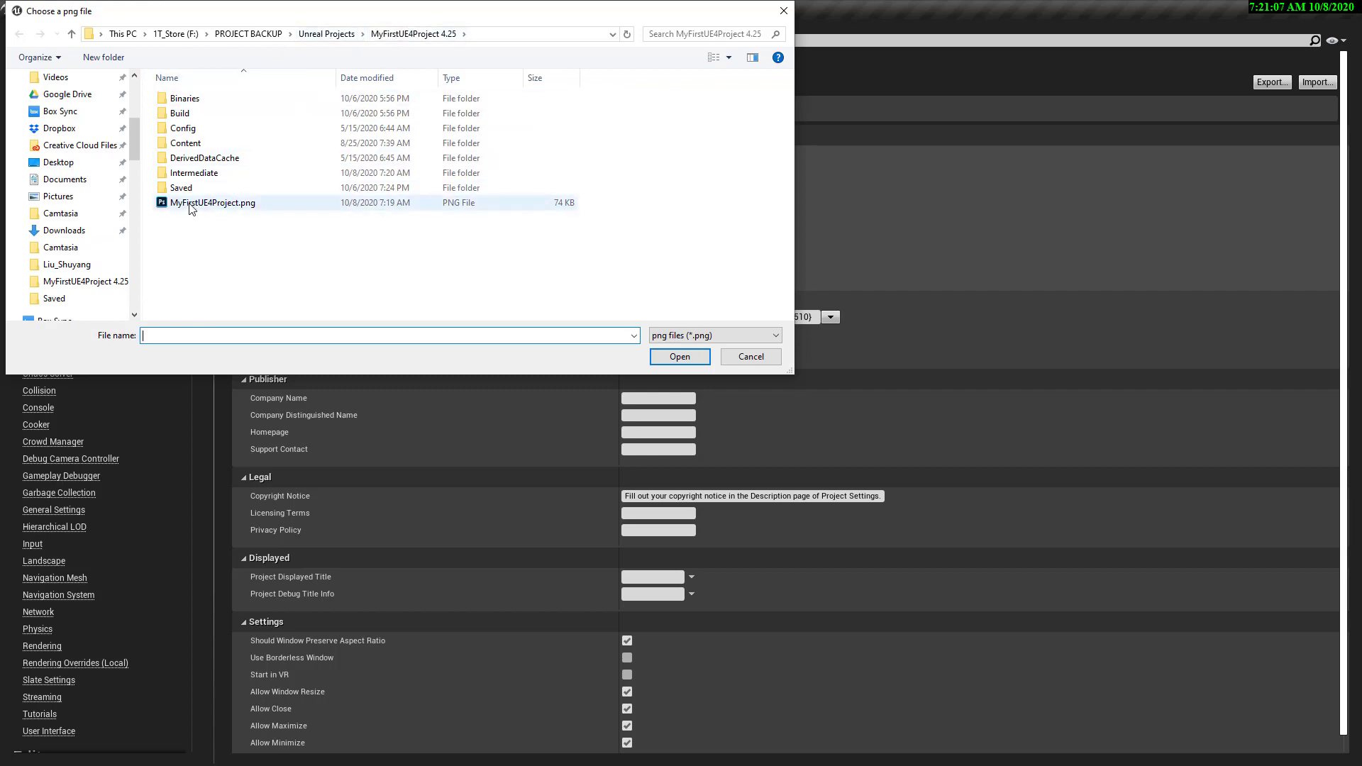
pyautogui.click(753, 357)
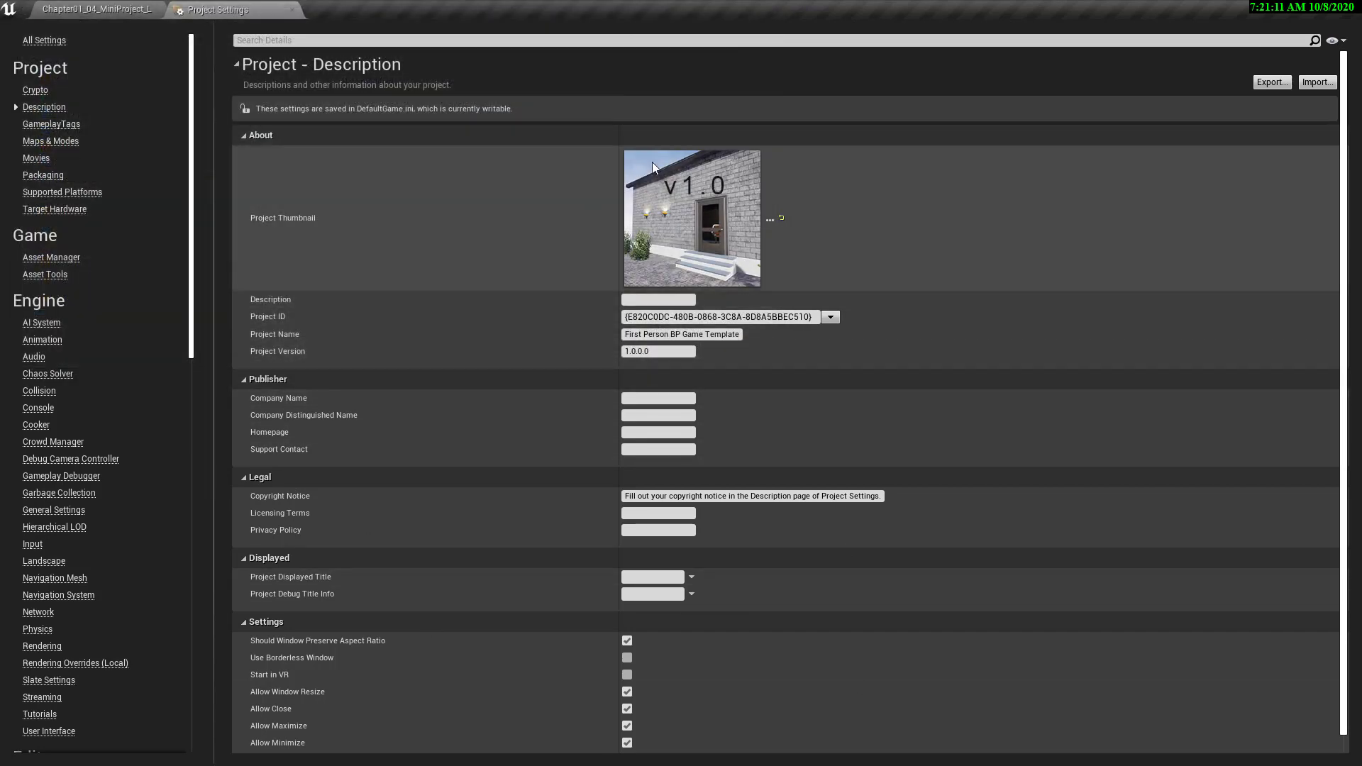